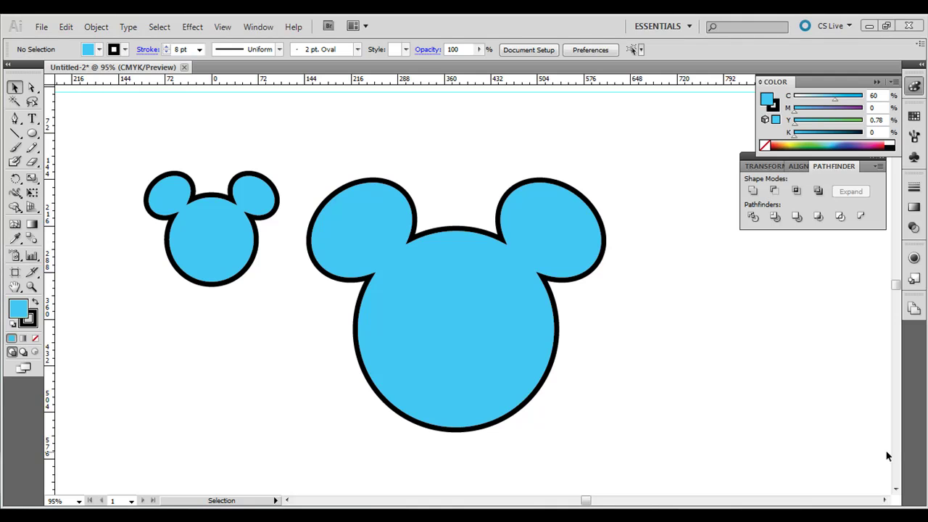
Step: Create a new Letter-size document with the default settings
{"action": "left_click", "coordinate": [41, 27]}
{"action": "left_click", "coordinate": [59, 39]}
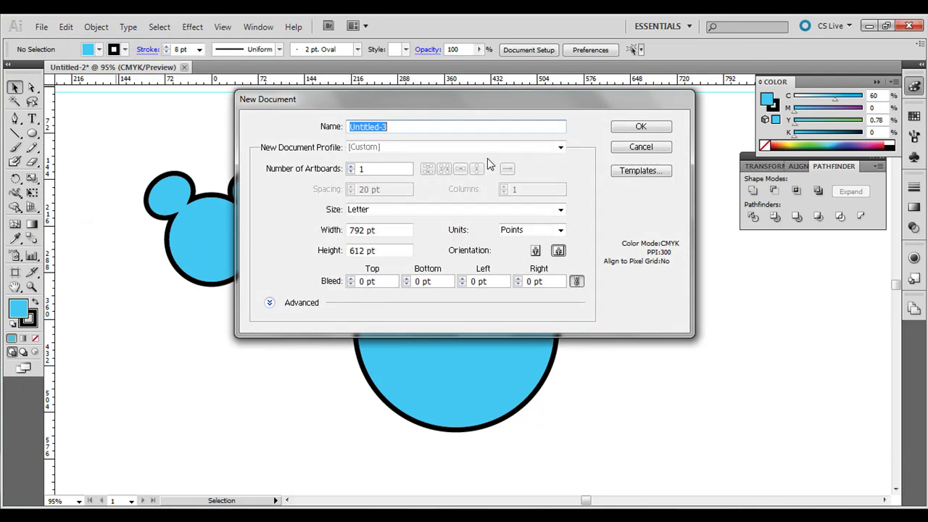
{"action": "left_click", "coordinate": [635, 129]}
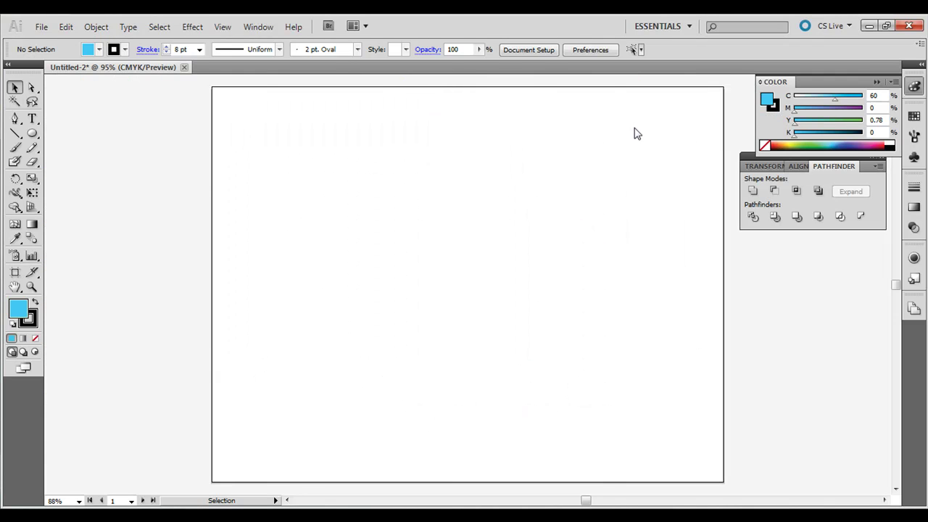
Step: Hide the artboards and view the page at actual size
{"action": "left_click", "coordinate": [222, 27]}
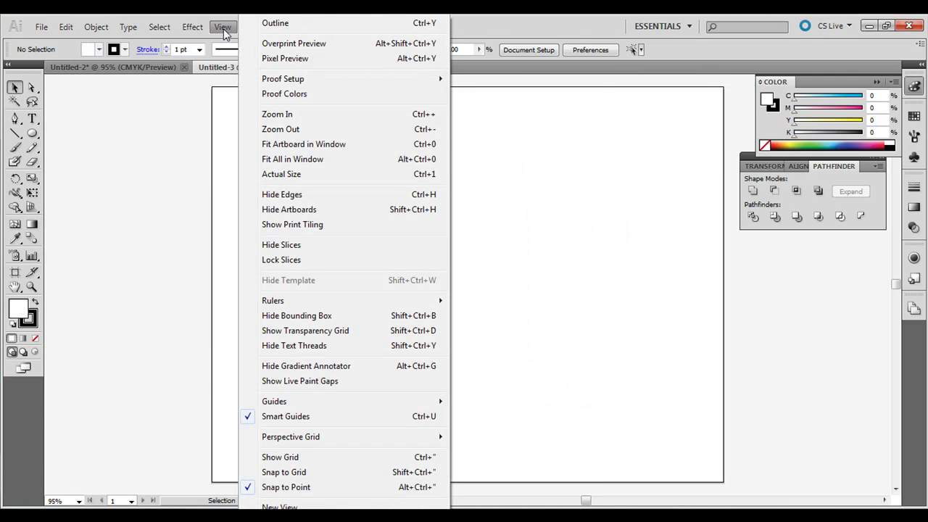
{"action": "left_click", "coordinate": [343, 211]}
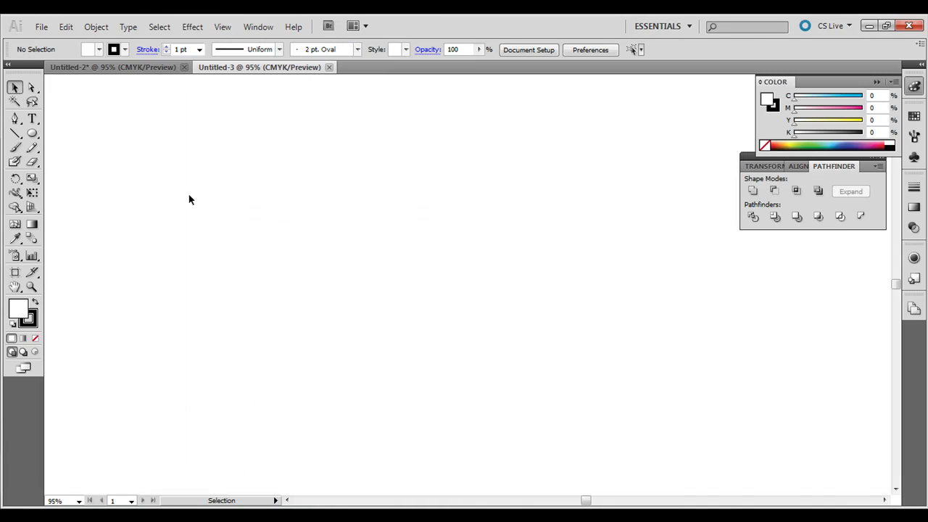
{"action": "key", "text": "ctrl+1"}
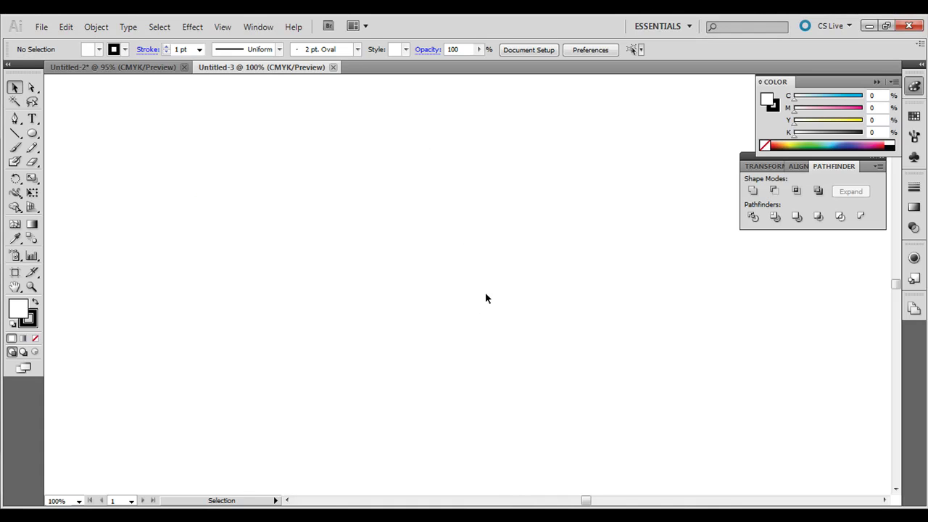
Step: Draw a 378 pt circle near the middle of the page with the Ellipse tool
{"action": "left_click", "coordinate": [32, 133]}
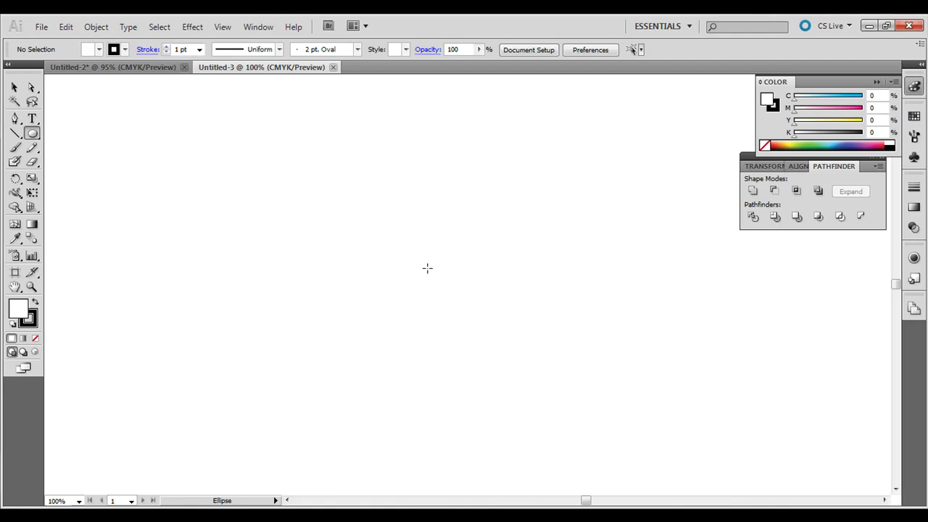
{"action": "left_click", "coordinate": [32, 134]}
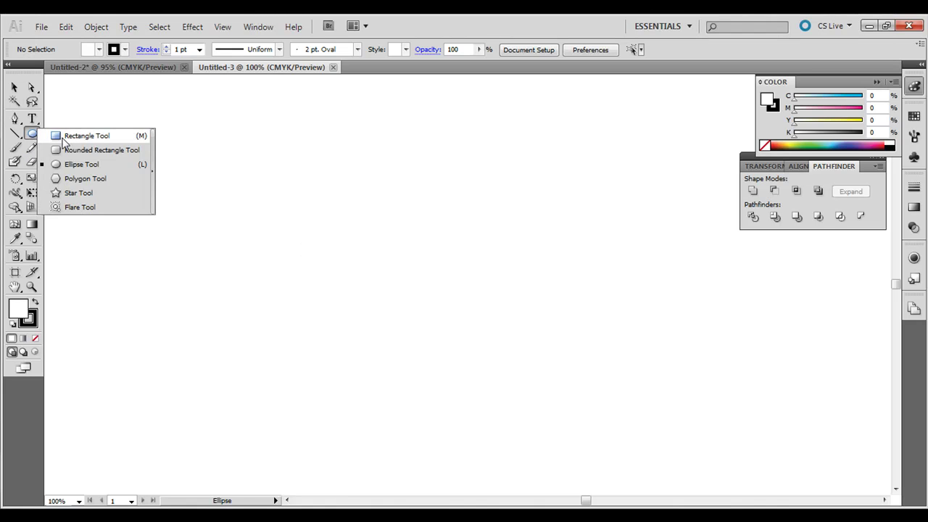
{"action": "left_click", "coordinate": [78, 165]}
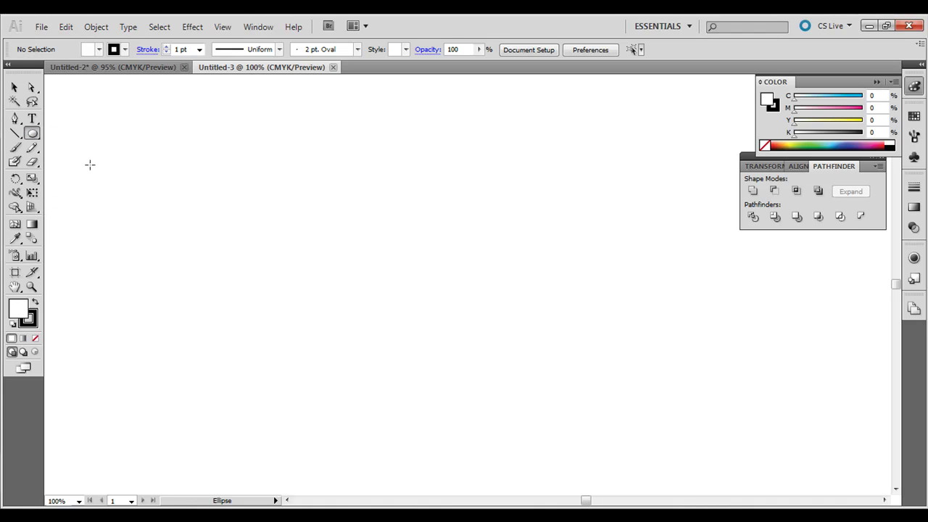
{"action": "mouse_move", "coordinate": [342, 213]}
{"action": "left_mouse_down"}
{"action": "mouse_move", "coordinate": [451, 326]}
{"action": "mouse_move", "coordinate": [599, 445]}
{"action": "left_mouse_up"}
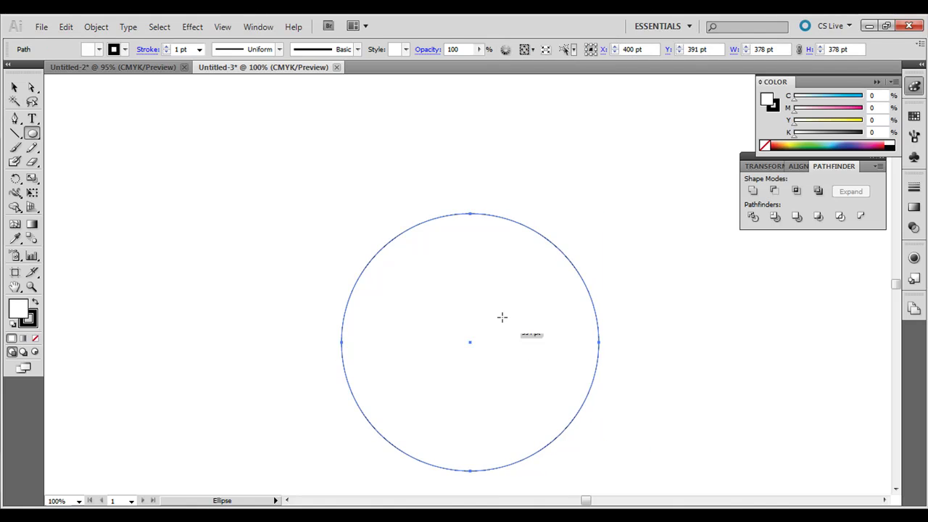
Step: Move the circle up and left and give it an 8 pt black outline
{"action": "left_click", "coordinate": [14, 87]}
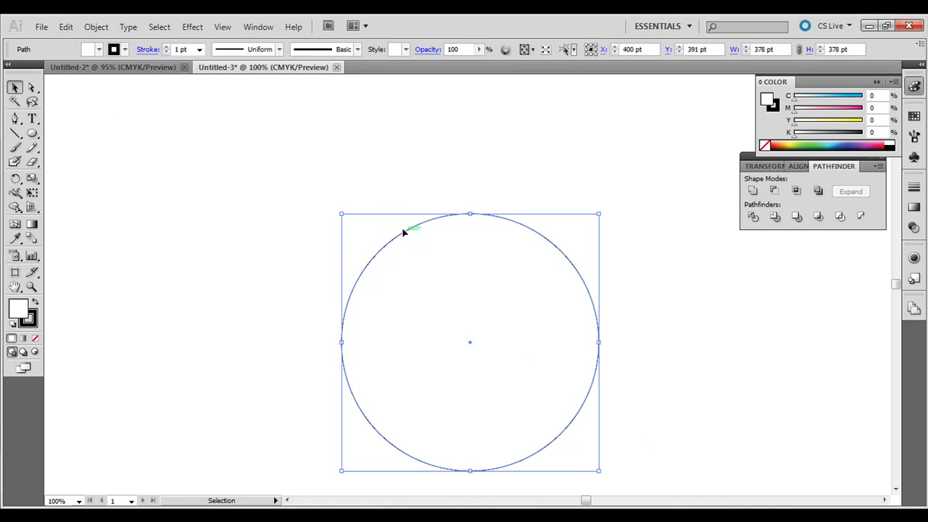
{"action": "left_click_drag", "start_coordinate": [403, 231], "coordinate": [352, 204]}
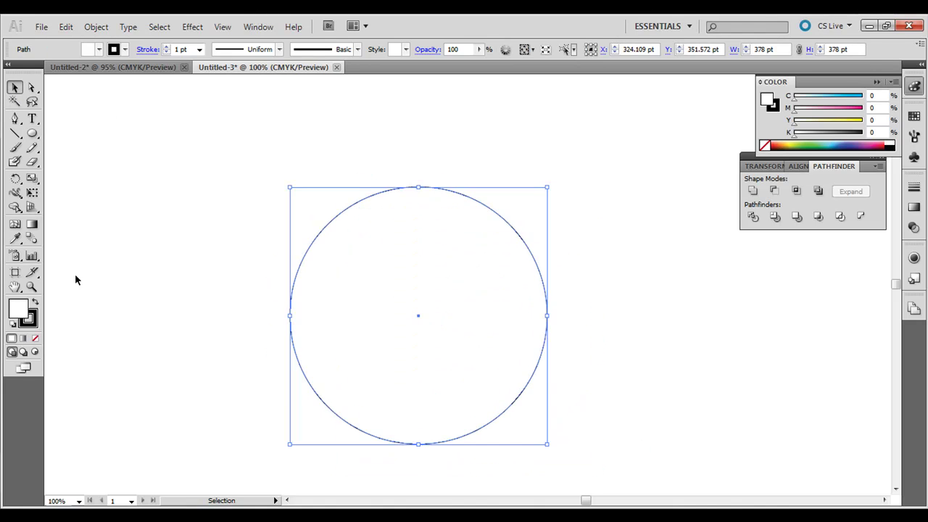
{"action": "left_click", "coordinate": [28, 319]}
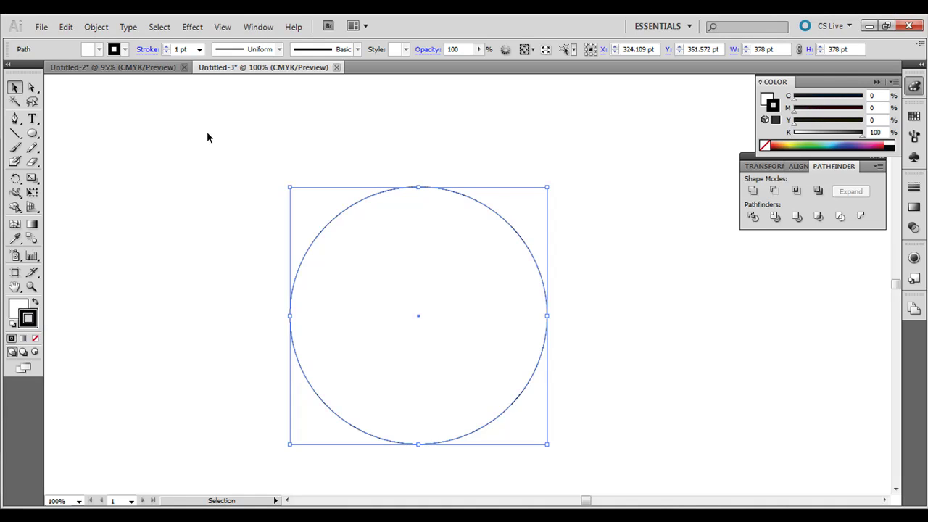
{"action": "left_click", "coordinate": [199, 49]}
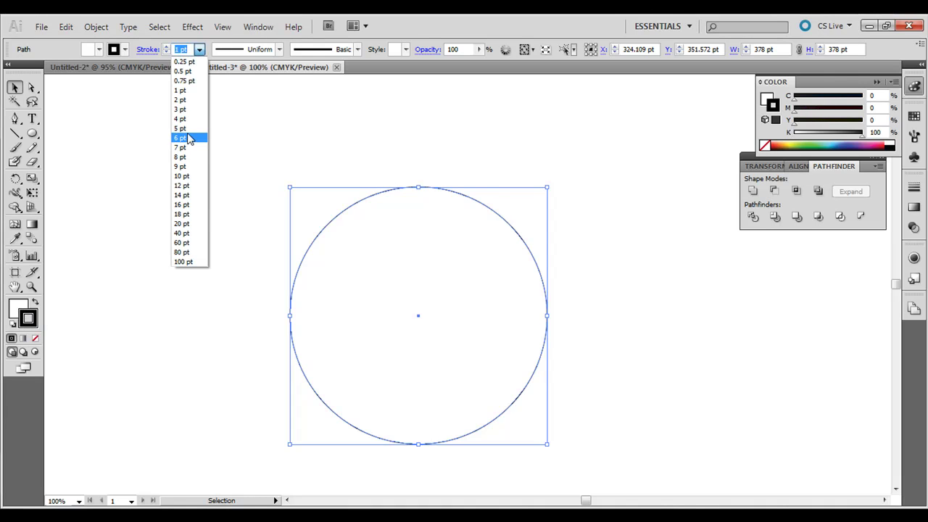
{"action": "left_click", "coordinate": [184, 165]}
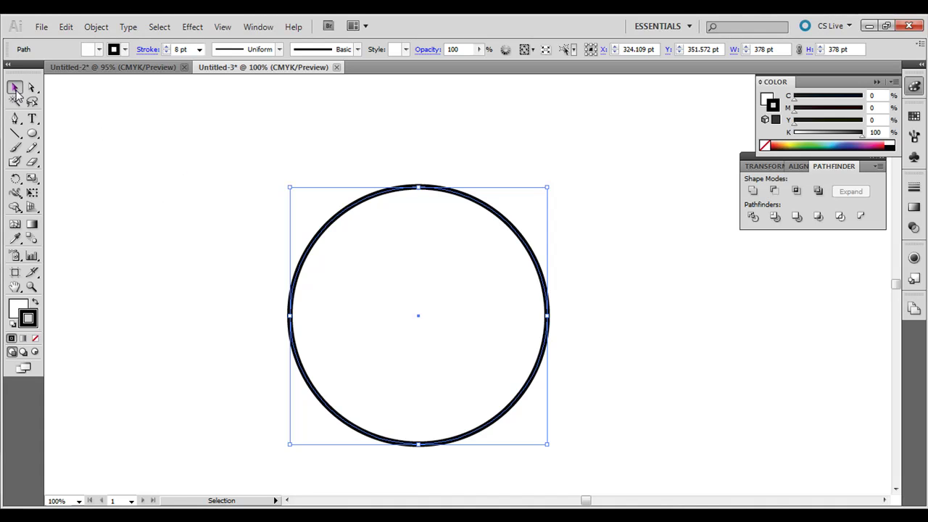
{"action": "left_click", "coordinate": [262, 169]}
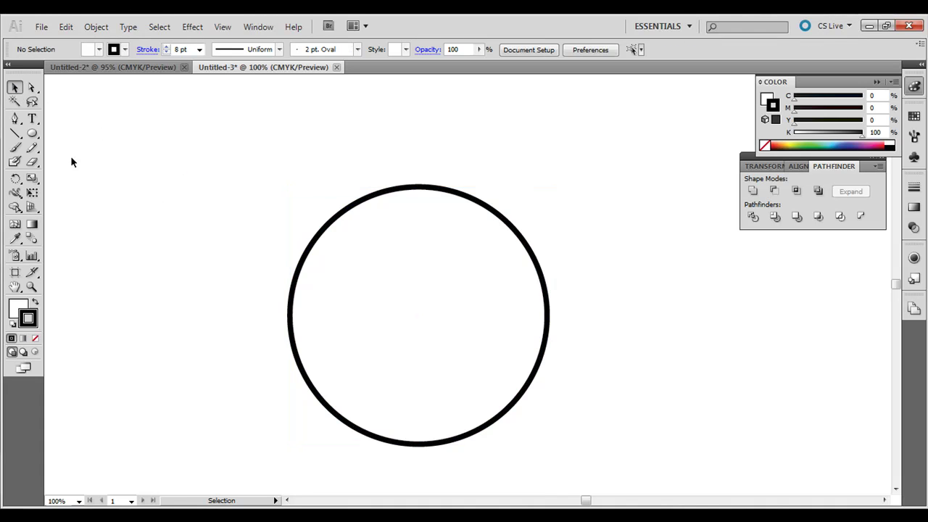
Step: Draw a 199 × 161 pt oval above the circle and tilt it about 25°
{"action": "left_click", "coordinate": [31, 133]}
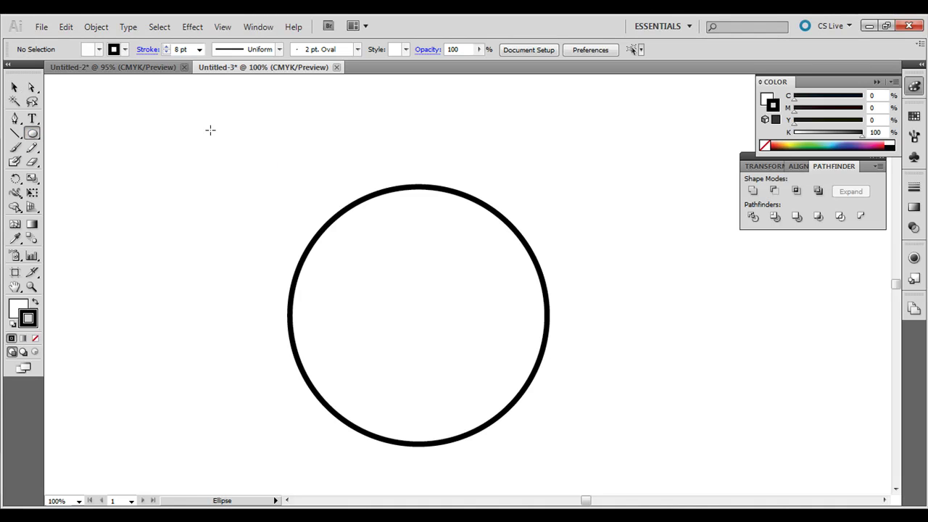
{"action": "left_click_drag", "start_coordinate": [209, 130], "coordinate": [343, 239]}
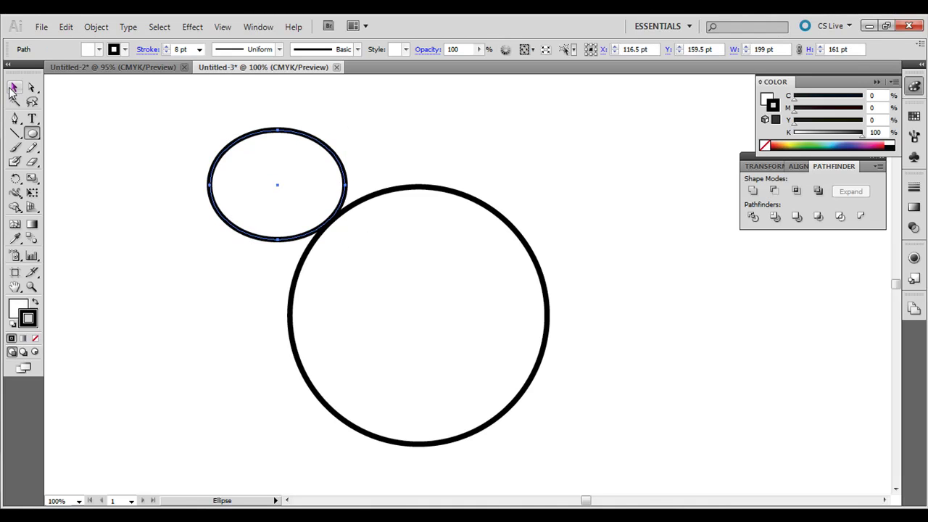
{"action": "key", "text": "v"}
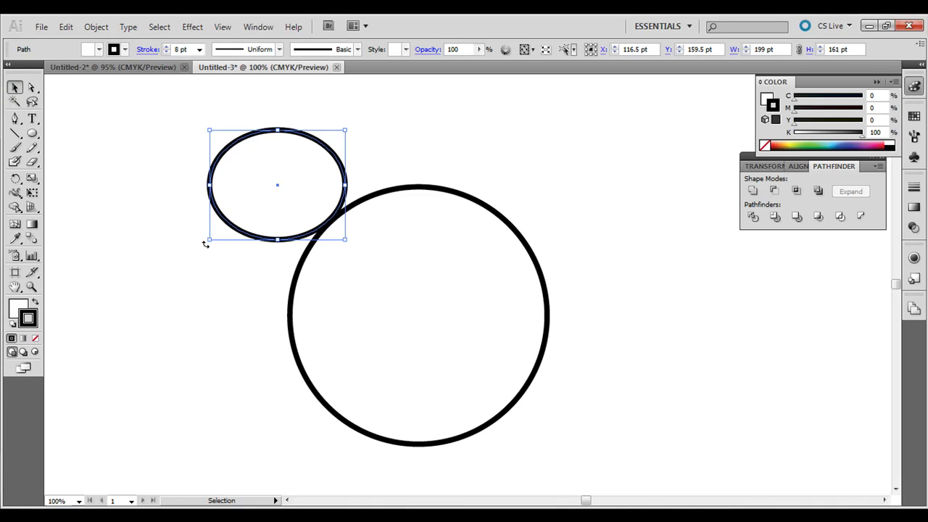
{"action": "left_click_drag", "start_coordinate": [206, 244], "coordinate": [257, 270]}
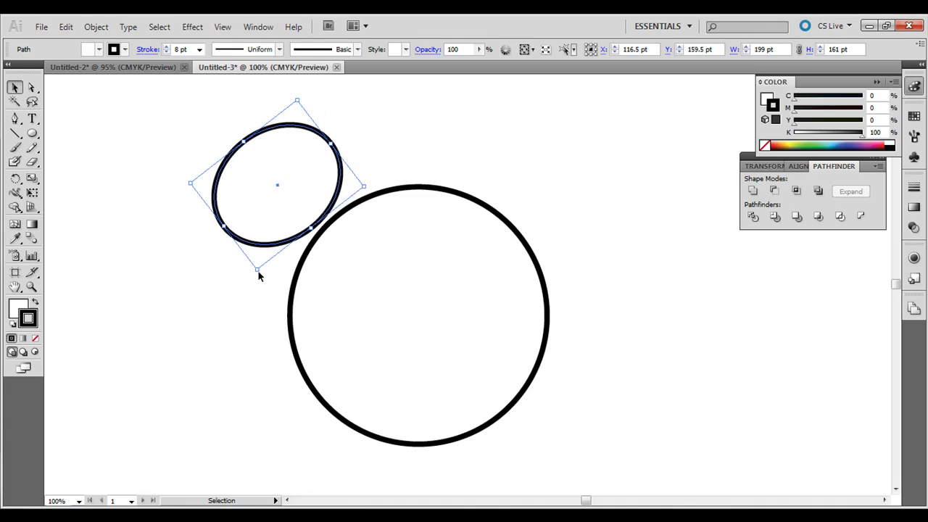
Step: Position the tilted oval so it overlaps the circle's upper left
{"action": "left_click_drag", "start_coordinate": [224, 165], "coordinate": [241, 177]}
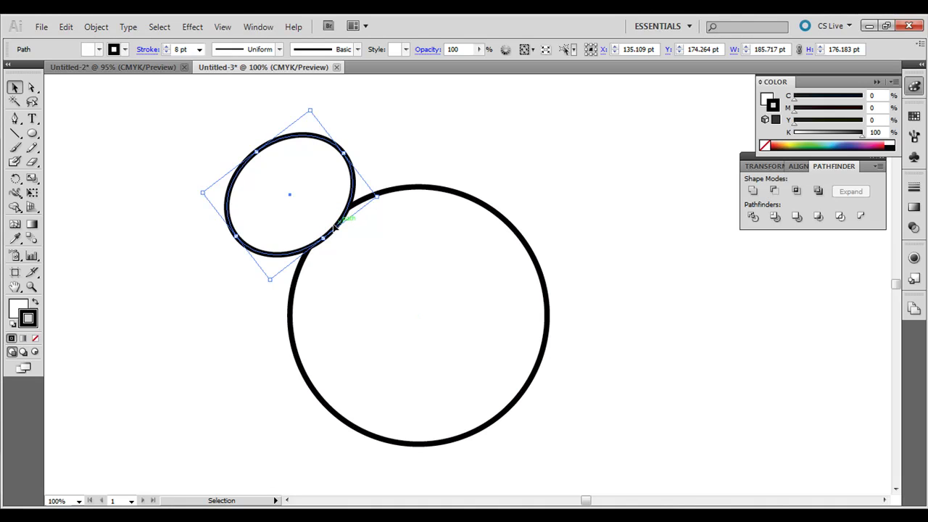
{"action": "key", "text": "Right"}
{"action": "key", "text": "Right"}
{"action": "key", "text": "Right"}
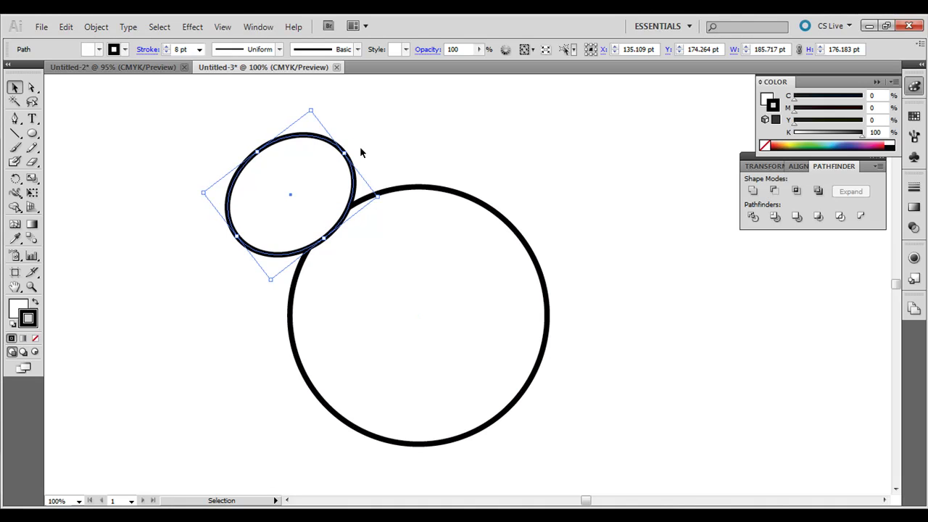
{"action": "key", "text": "Up"}
{"action": "key", "text": "Right"}
{"action": "key", "text": "Right"}
{"action": "key", "text": "Right"}
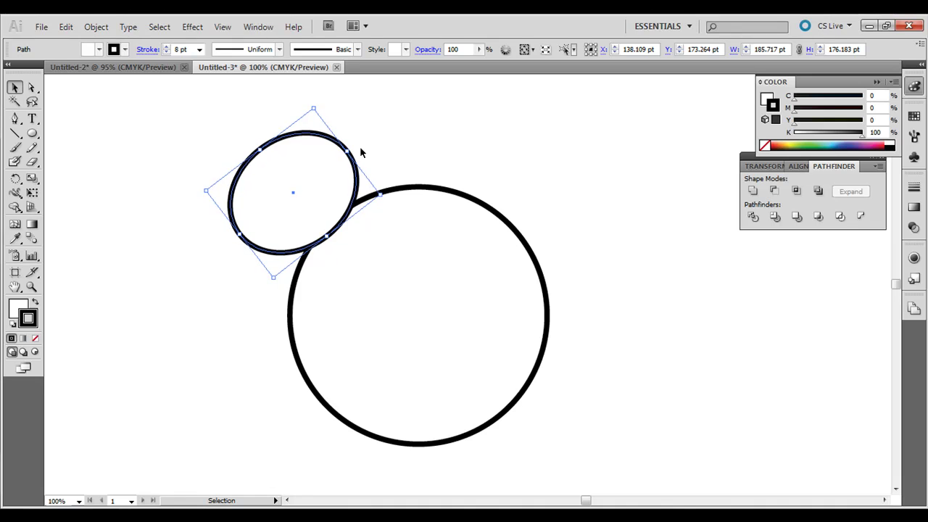
{"action": "key", "text": "Up"}
{"action": "key", "text": "Up"}
{"action": "left_click_drag", "start_coordinate": [272, 153], "coordinate": [346, 150]}
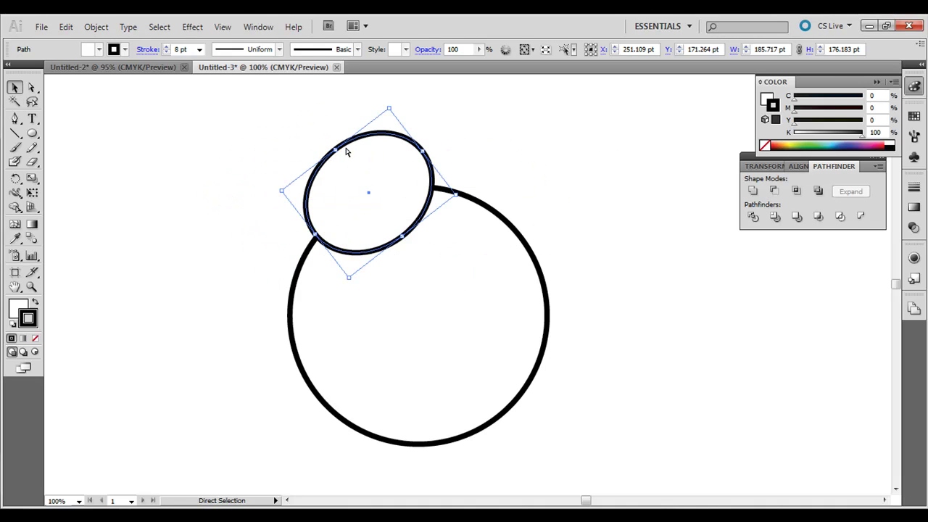
{"action": "key", "text": "ctrl+z"}
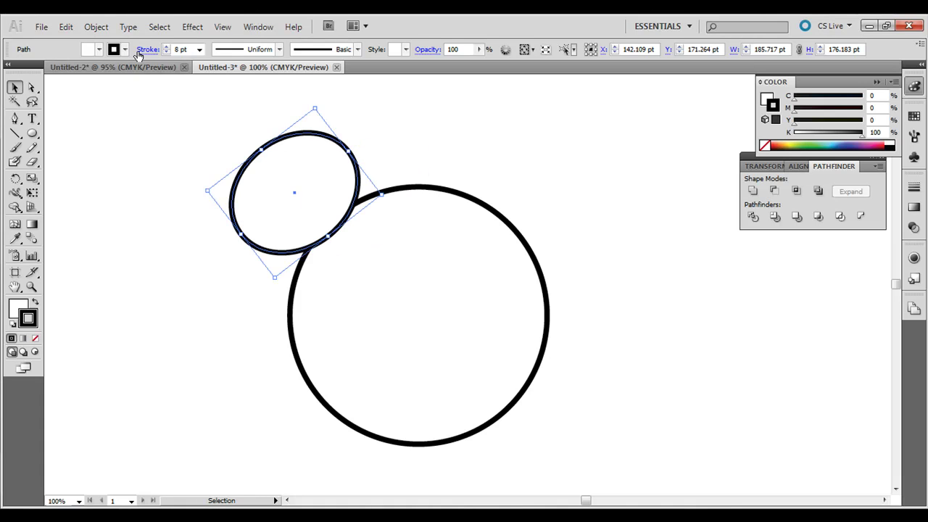
Step: Use Transform Each to copy the ear, reflected on X and shifted 100 pt horizontally
{"action": "left_click", "coordinate": [98, 27]}
{"action": "mouse_move", "coordinate": [115, 45]}
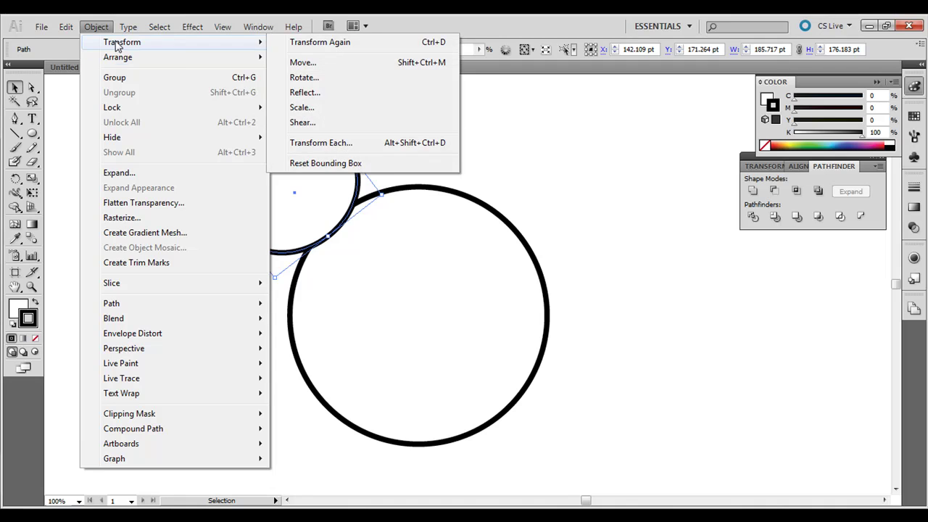
{"action": "left_click", "coordinate": [374, 139]}
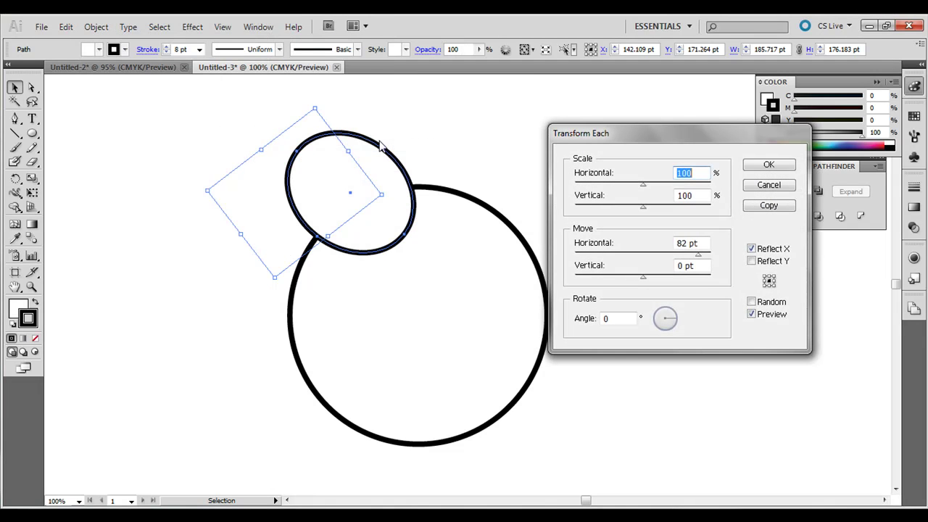
{"action": "left_click", "coordinate": [751, 250]}
{"action": "left_click", "coordinate": [751, 249]}
{"action": "left_click", "coordinate": [752, 249]}
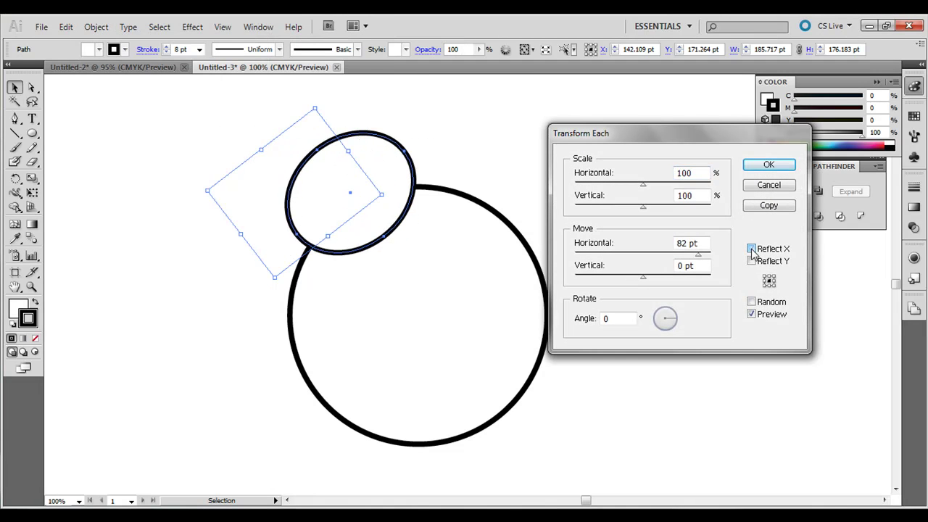
{"action": "left_click", "coordinate": [752, 250]}
{"action": "left_click_drag", "start_coordinate": [696, 257], "coordinate": [736, 261]}
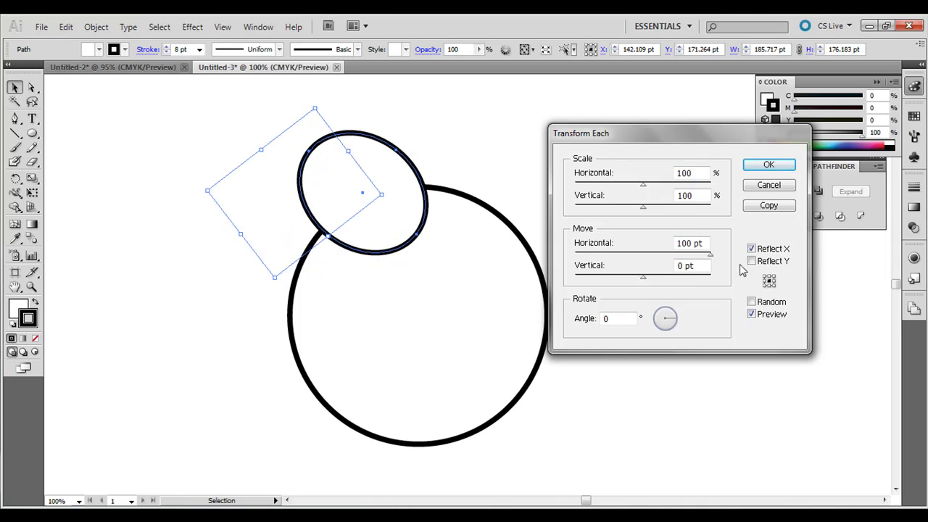
{"action": "left_click", "coordinate": [758, 206]}
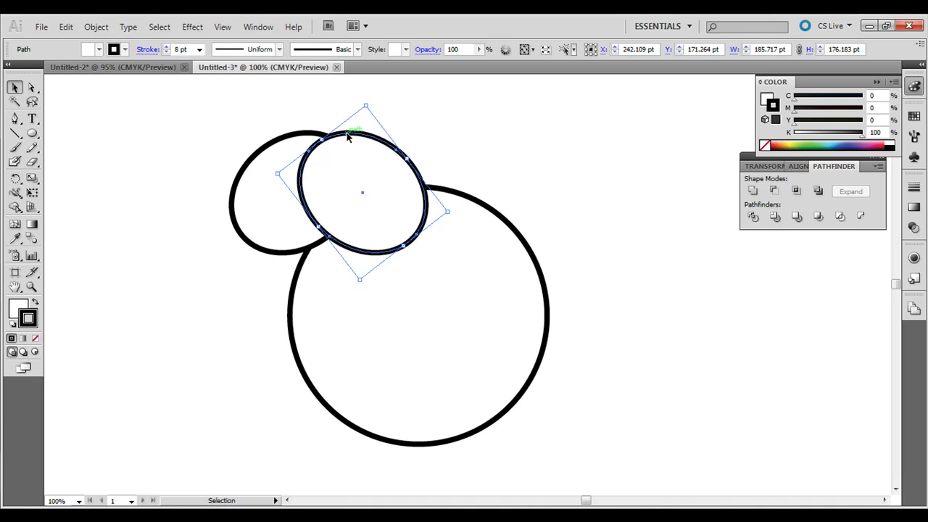
Step: Move the ear copy to the head's upper right and tilt it outward
{"action": "left_click_drag", "start_coordinate": [352, 136], "coordinate": [515, 124]}
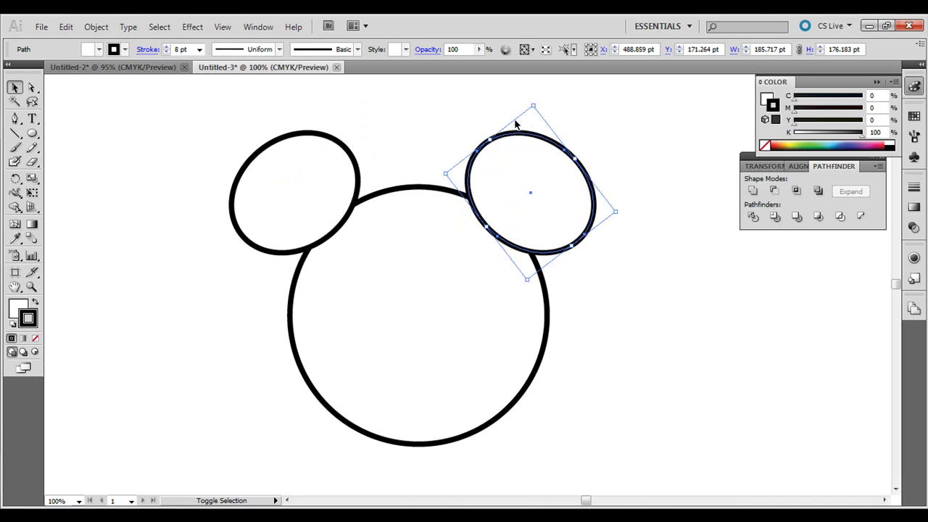
{"action": "left_click", "coordinate": [435, 129]}
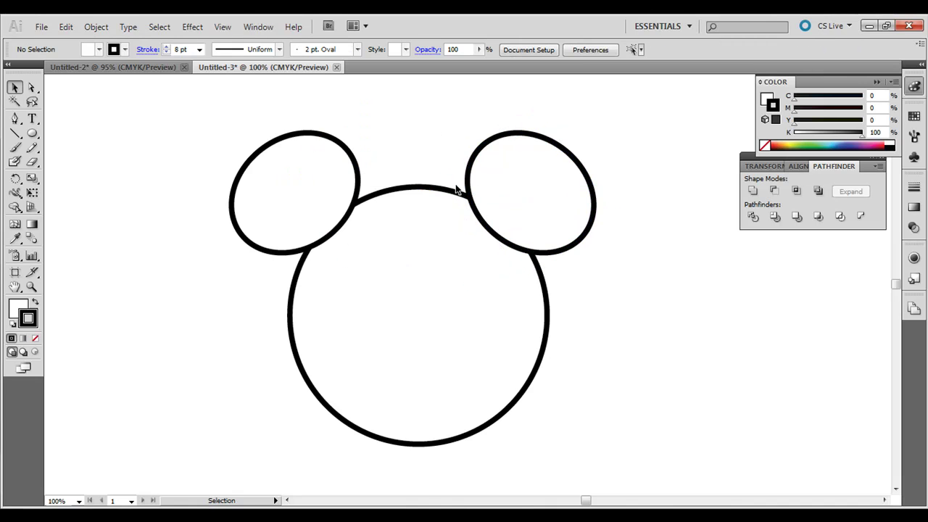
{"action": "left_click", "coordinate": [474, 161]}
{"action": "left_click_drag", "start_coordinate": [474, 158], "coordinate": [470, 165]}
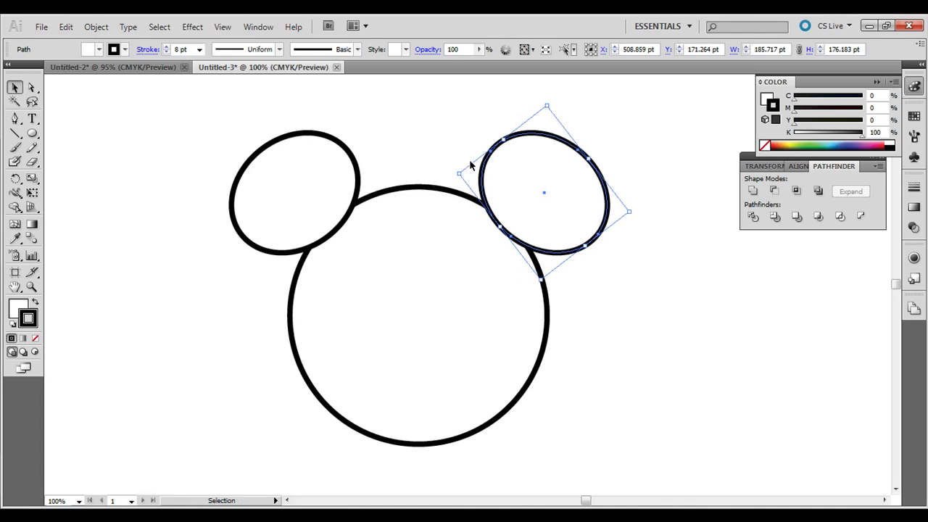
Step: Turn on rulers and pull a horizontal guide onto the canvas
{"action": "left_click", "coordinate": [428, 149]}
{"action": "left_click", "coordinate": [225, 28]}
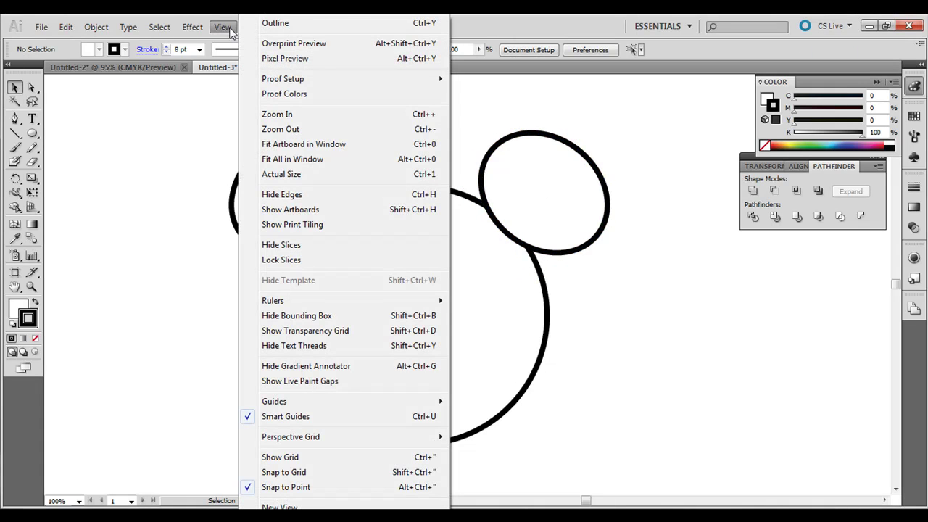
{"action": "mouse_move", "coordinate": [332, 300]}
{"action": "left_click", "coordinate": [491, 300]}
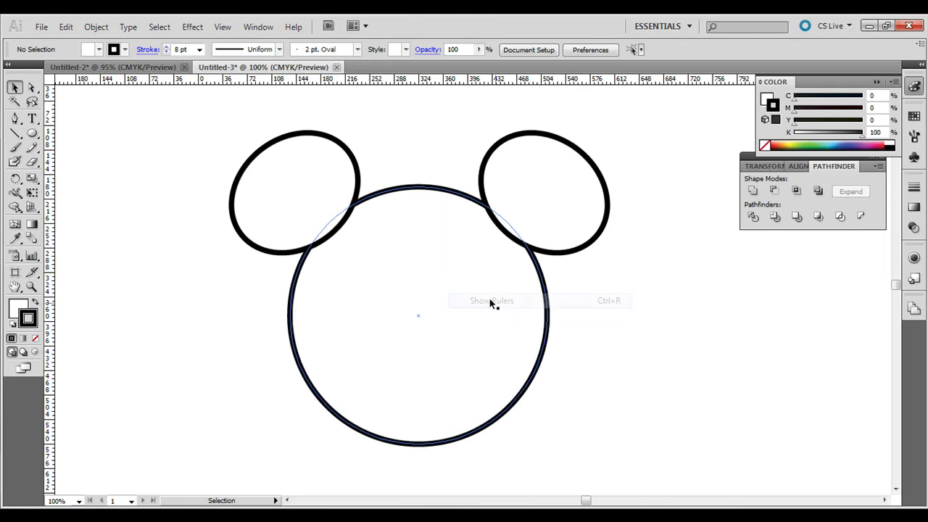
{"action": "left_click_drag", "start_coordinate": [326, 79], "coordinate": [349, 208]}
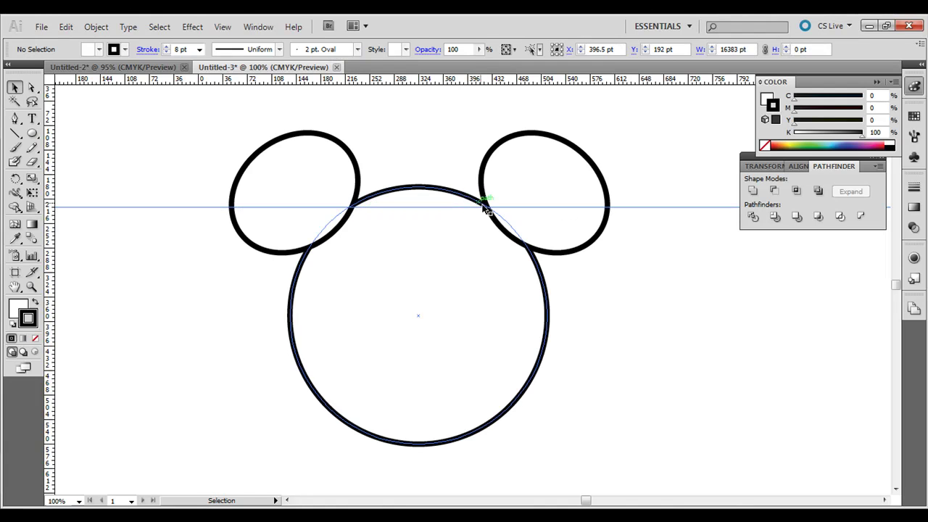
Step: Lower the guide to the ears' bottoms and nudge the right ear left into line
{"action": "left_click", "coordinate": [559, 140]}
{"action": "key", "text": "Left"}
{"action": "key", "text": "Left"}
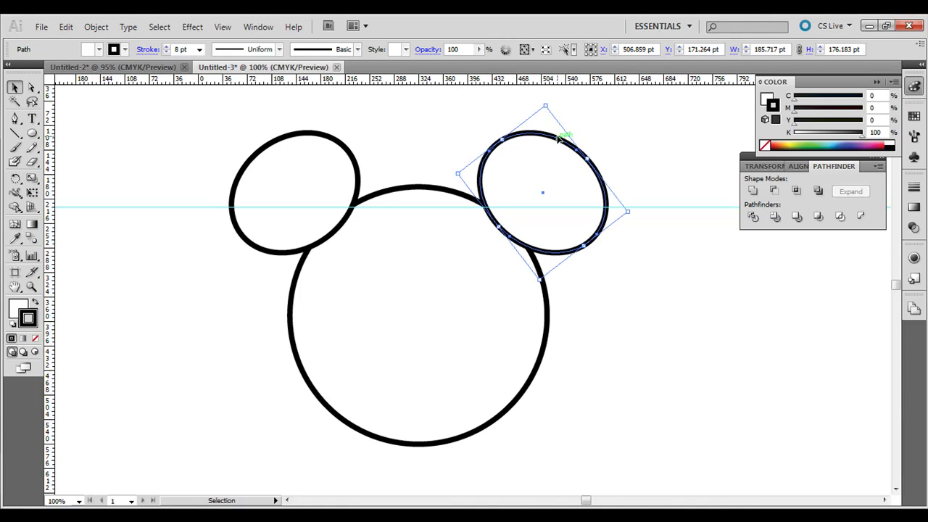
{"action": "key", "text": "Left"}
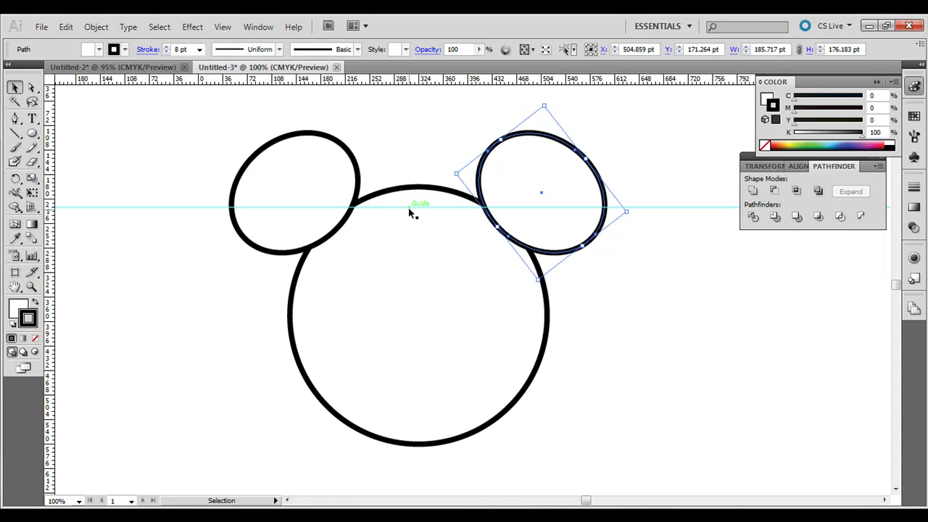
{"action": "left_click_drag", "start_coordinate": [410, 210], "coordinate": [406, 259]}
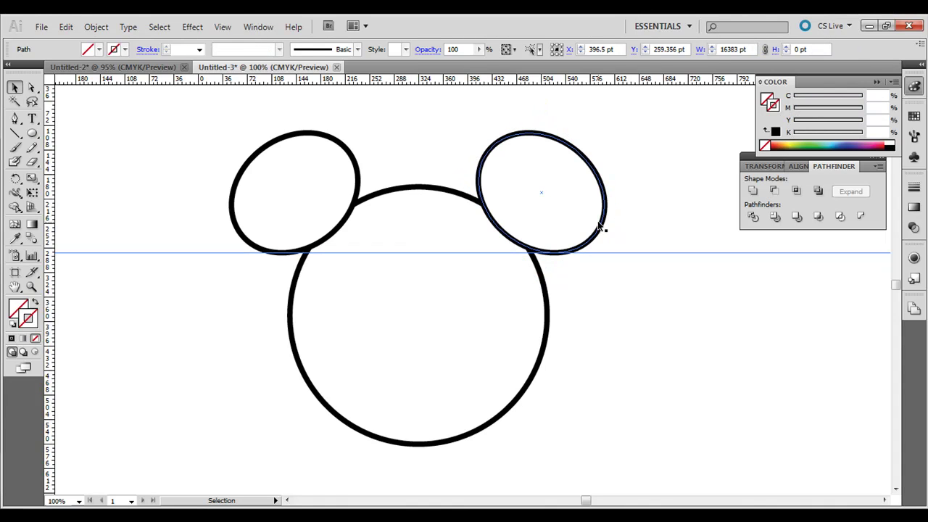
{"action": "left_click", "coordinate": [599, 226]}
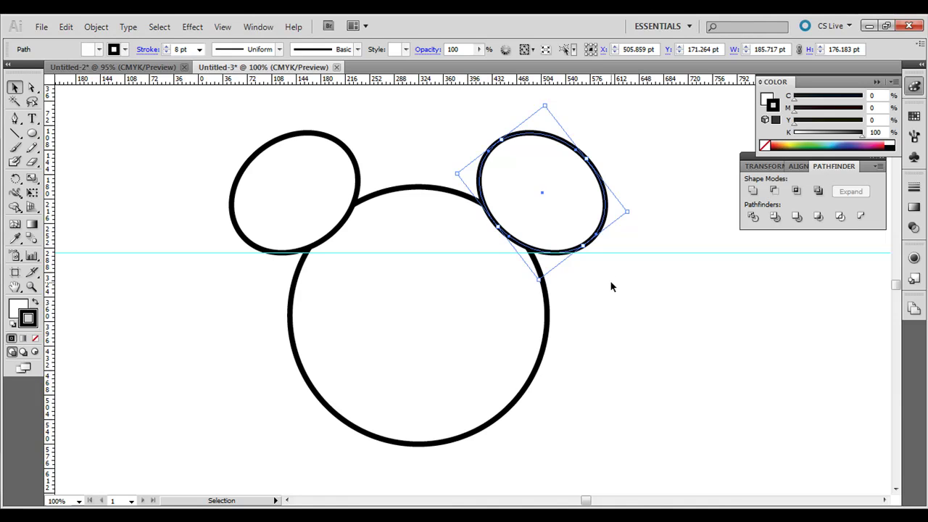
{"action": "key", "text": "Left"}
{"action": "key", "text": "Left"}
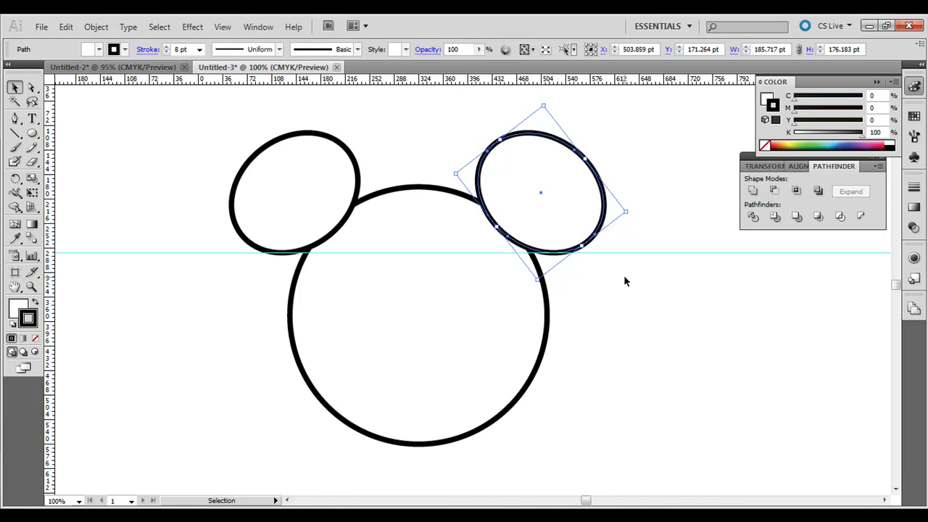
Step: Drag the horizontal guide off the canvas to remove it
{"action": "left_click", "coordinate": [214, 251]}
{"action": "left_click", "coordinate": [157, 202]}
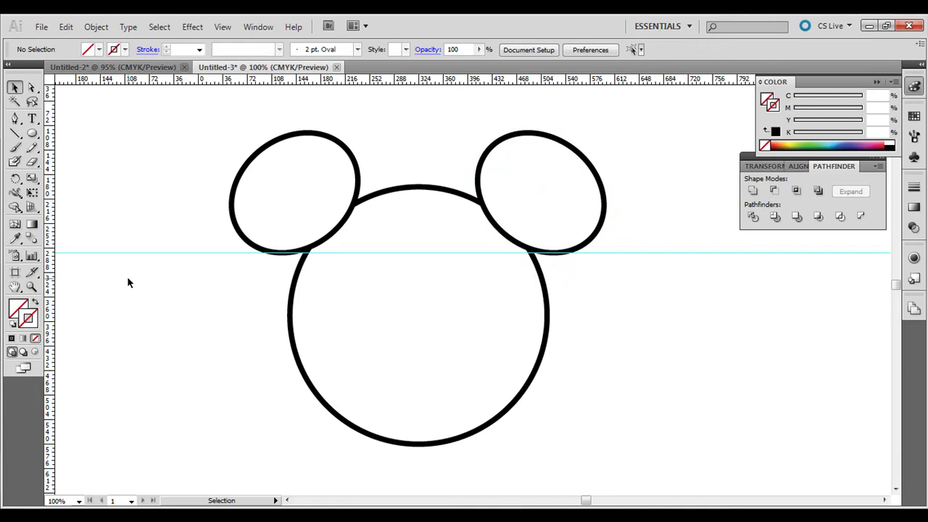
{"action": "left_click_drag", "start_coordinate": [145, 255], "coordinate": [137, 87]}
Step: Select the circle and both ears and unite them with Pathfinder
{"action": "left_click_drag", "start_coordinate": [187, 153], "coordinate": [665, 444]}
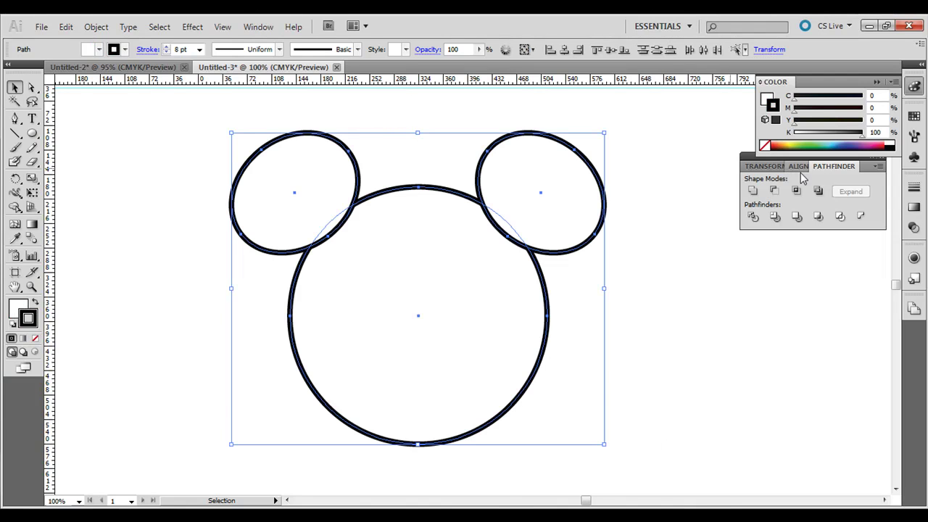
{"action": "left_click_drag", "start_coordinate": [833, 166], "coordinate": [680, 297]}
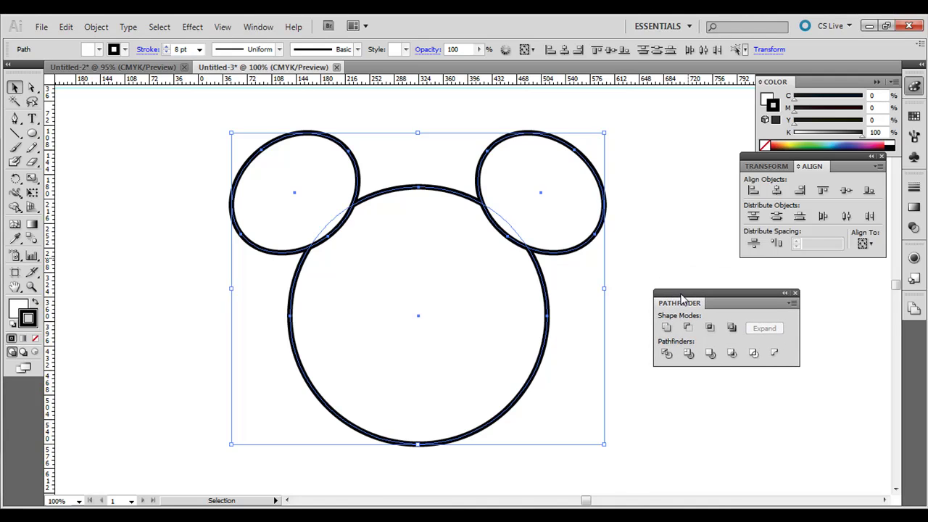
{"action": "left_click", "coordinate": [666, 328]}
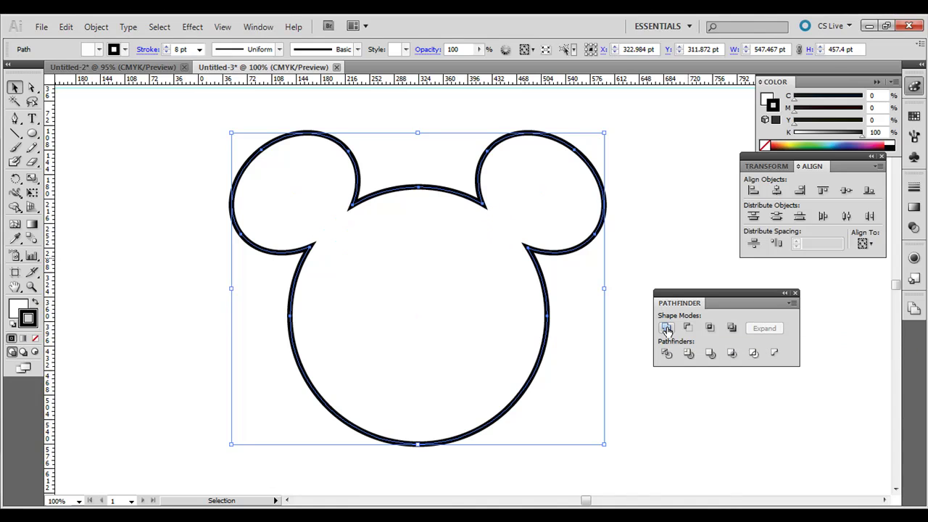
{"action": "left_click", "coordinate": [432, 235]}
{"action": "left_click", "coordinate": [434, 243]}
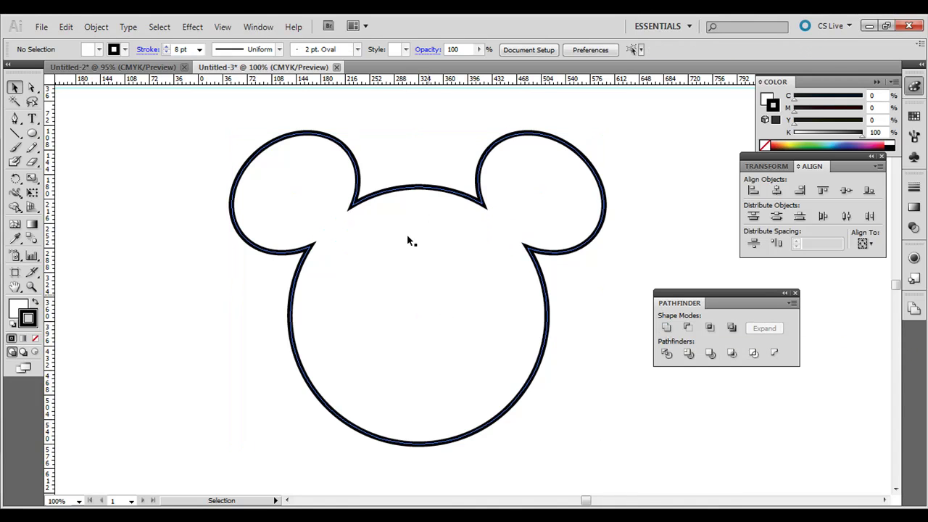
Step: Give the merged head a light cyan fill (C 51.37, Y 18.04)
{"action": "left_click", "coordinate": [449, 191]}
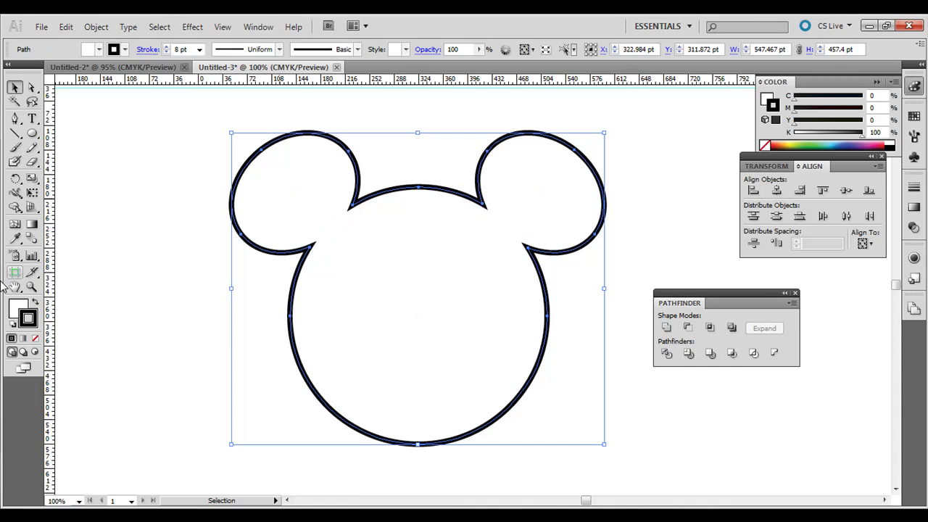
{"action": "left_click", "coordinate": [814, 143]}
{"action": "left_click", "coordinate": [834, 144]}
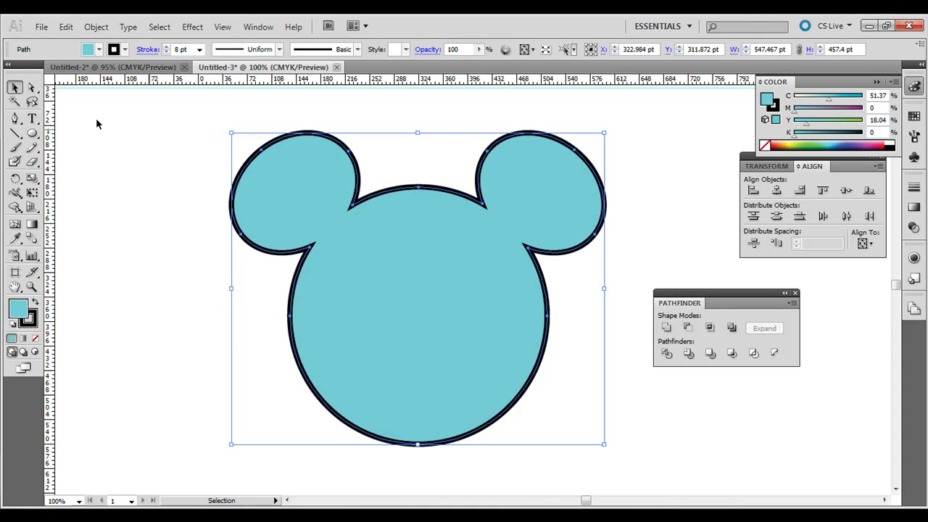
{"action": "left_click", "coordinate": [173, 172]}
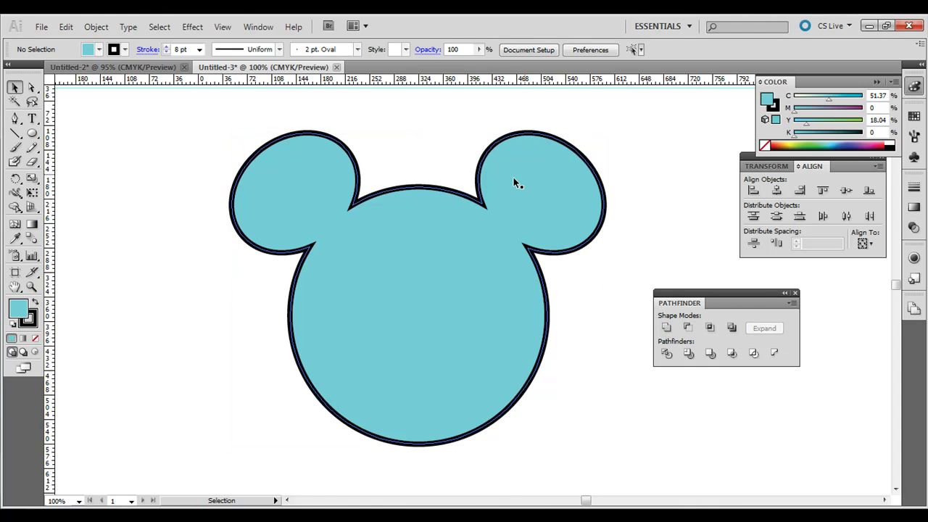
Step: Duplicate the mouse head to the left and scale the copy down
{"action": "left_click_drag", "start_coordinate": [477, 180], "coordinate": [489, 200]}
{"action": "left_click_drag", "start_coordinate": [430, 236], "coordinate": [279, 225]}
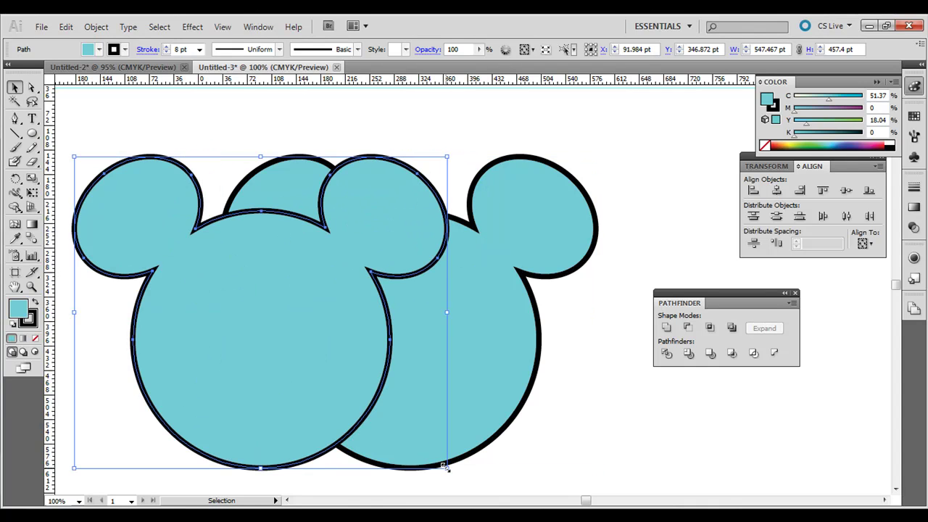
{"action": "left_click_drag", "start_coordinate": [447, 468], "coordinate": [205, 307]}
{"action": "left_click", "coordinate": [189, 374]}
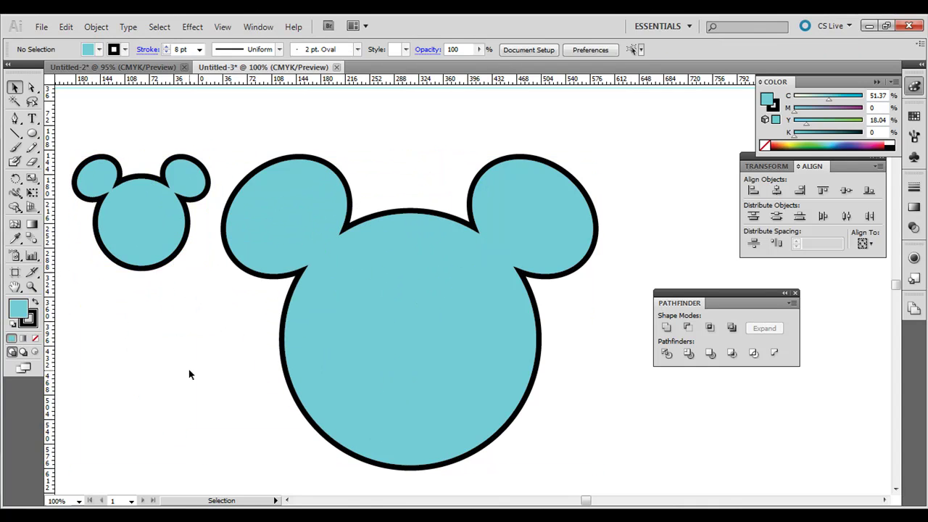
{"action": "left_click", "coordinate": [380, 303]}
{"action": "left_click", "coordinate": [410, 137]}
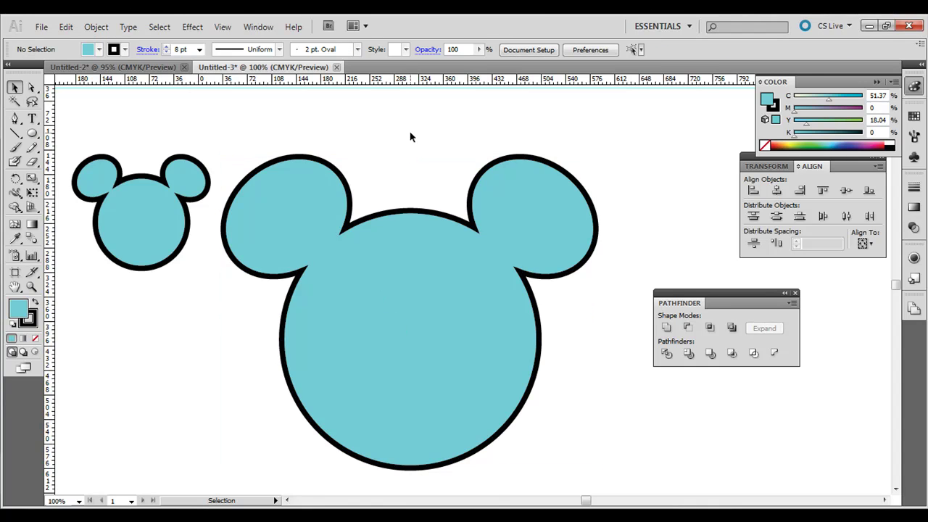